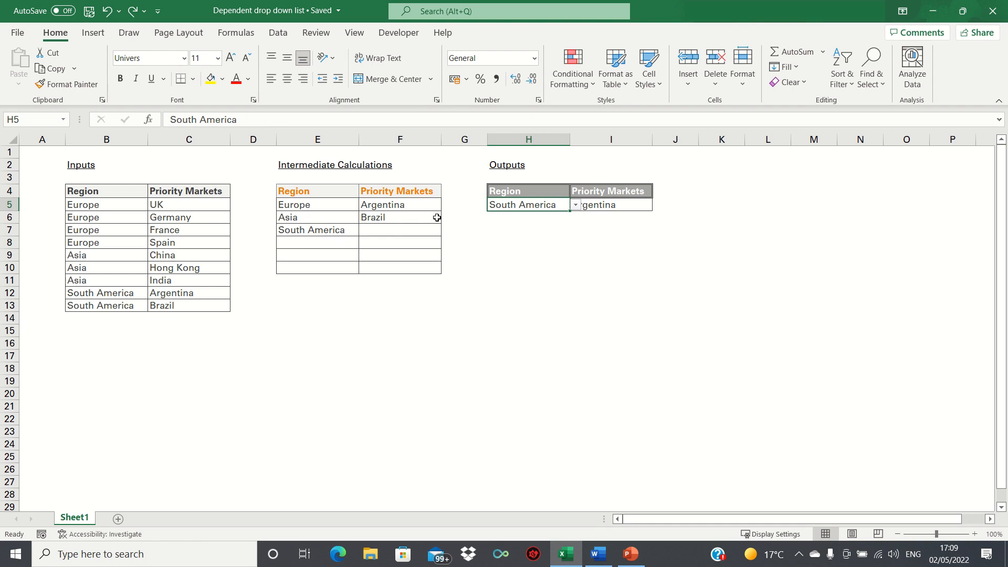
- Choose Brazil as the South America priority market in I5 and compare it with the South America input rows B12:C13
click(600, 210)
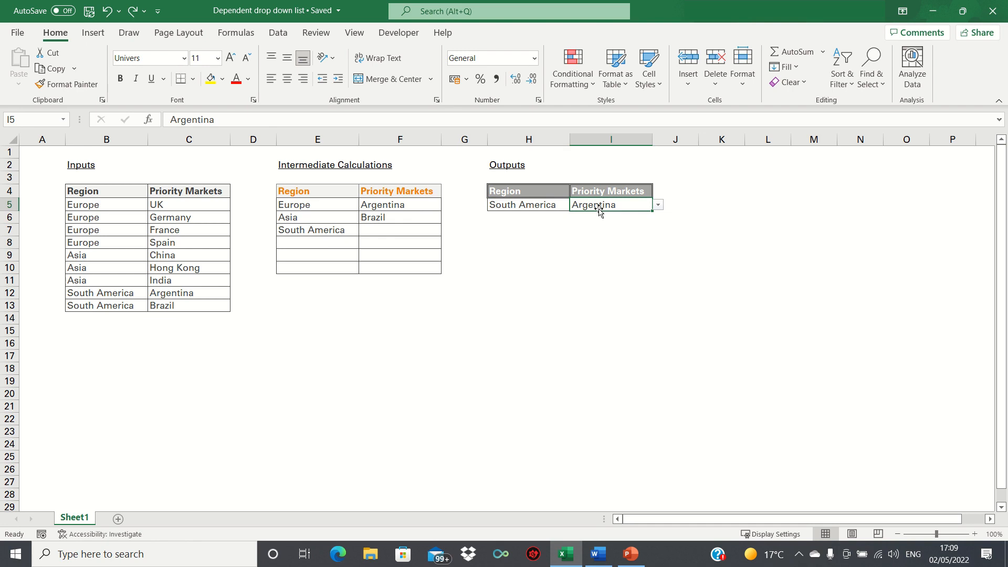
key(Left)
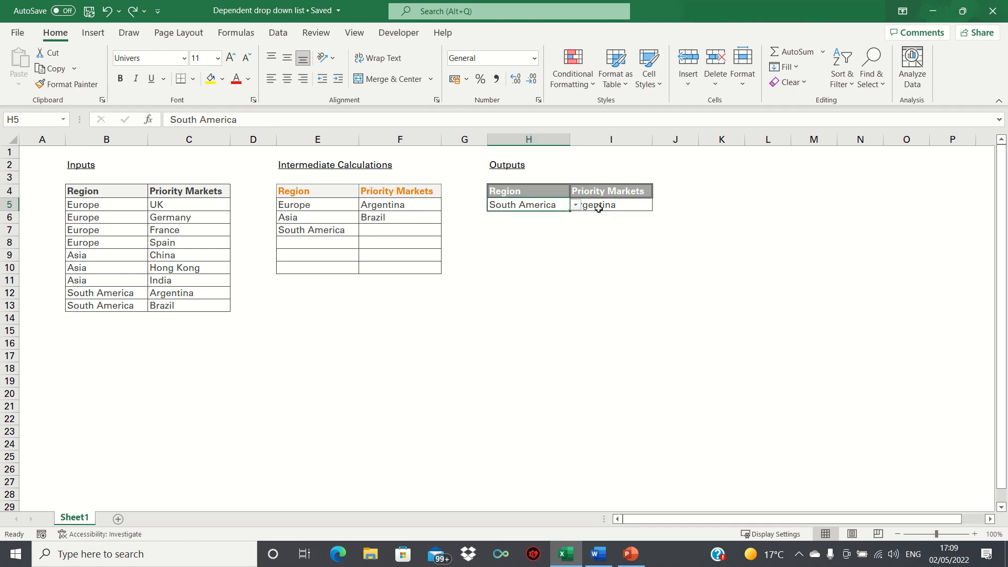
click(599, 208)
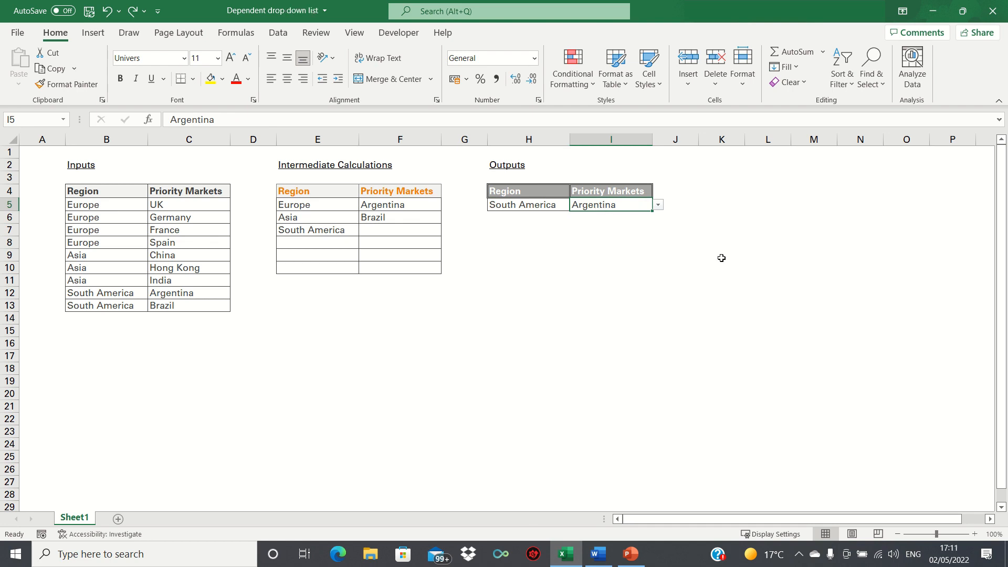
key(Left)
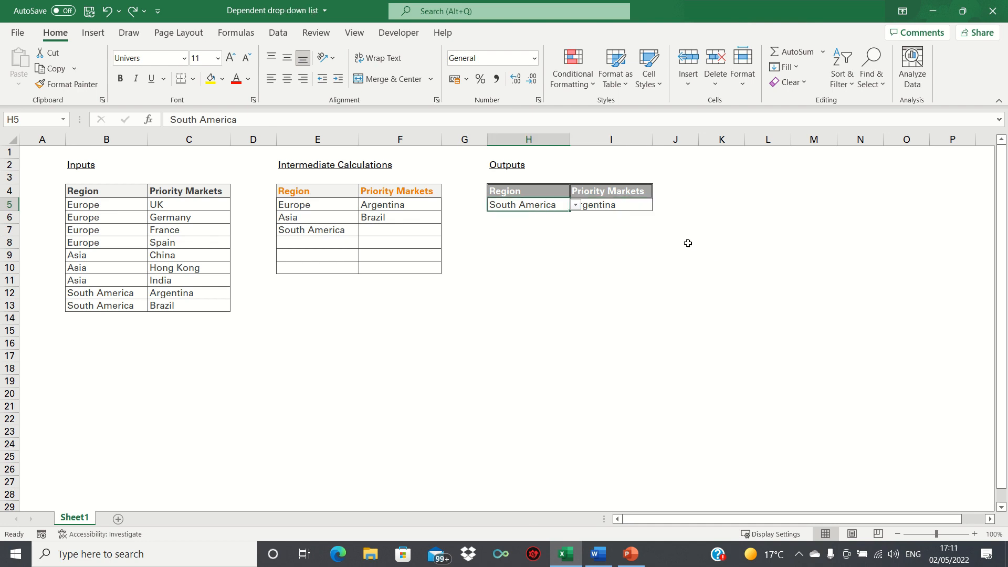
click(643, 205)
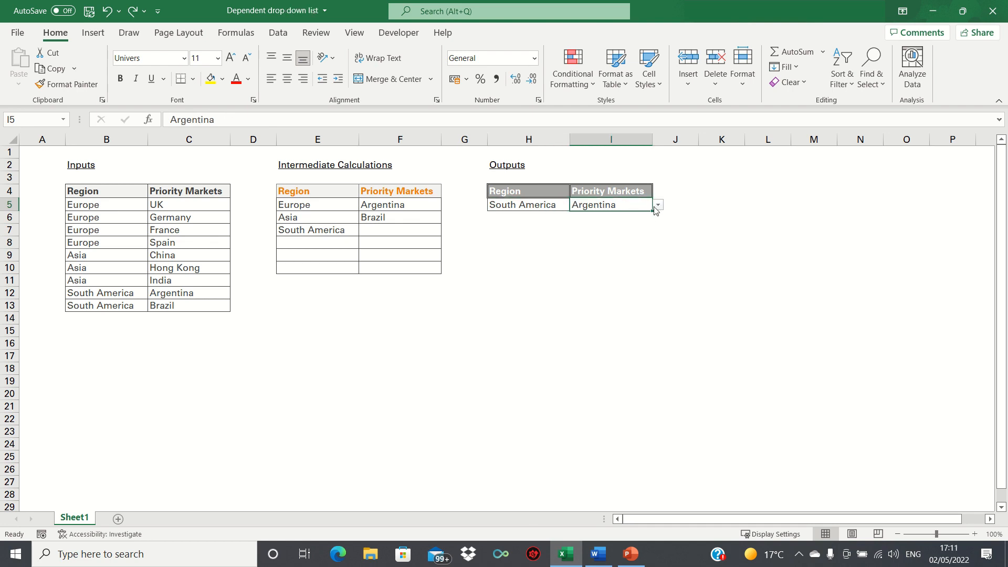
click(658, 207)
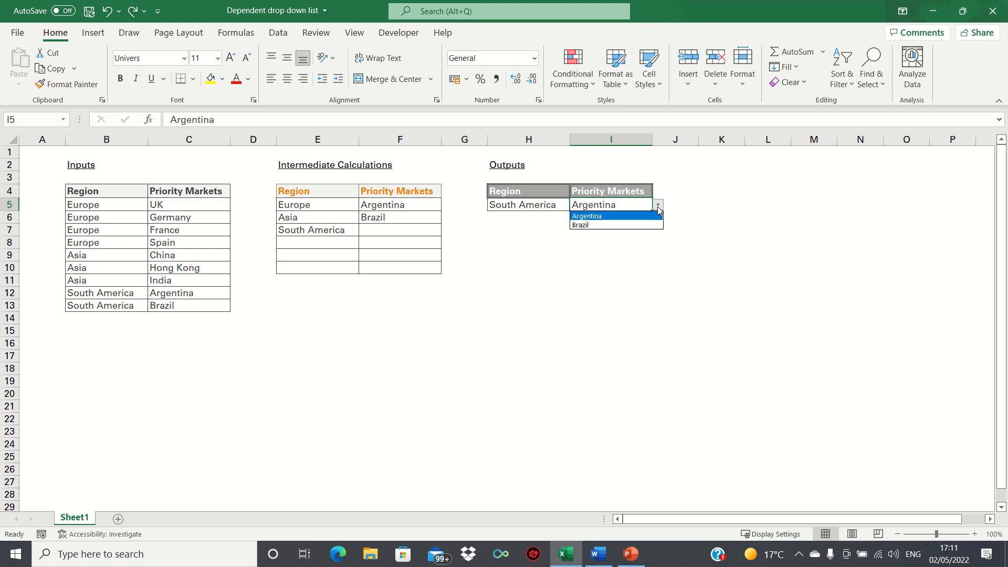
click(636, 225)
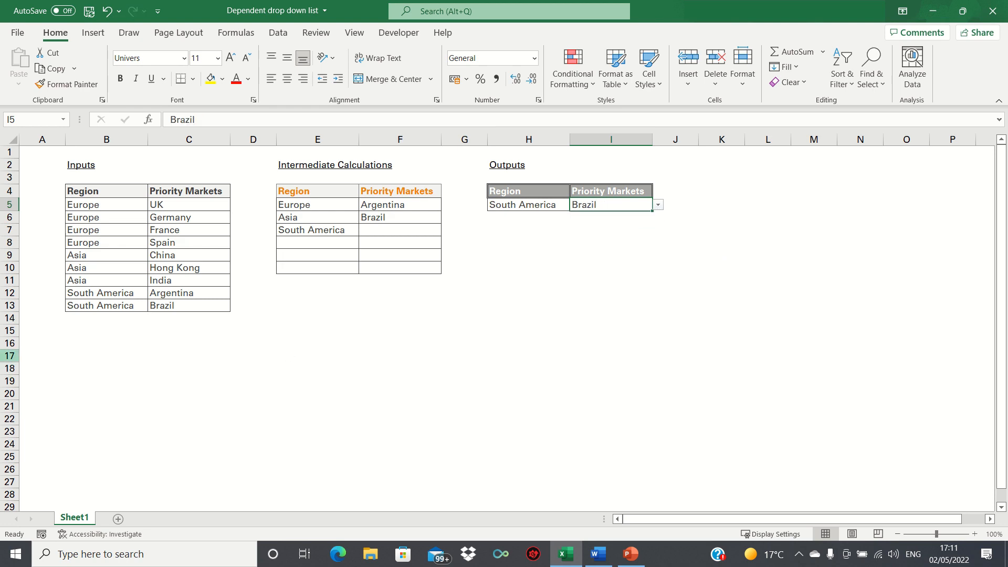
click(117, 294)
key(shift+Right)
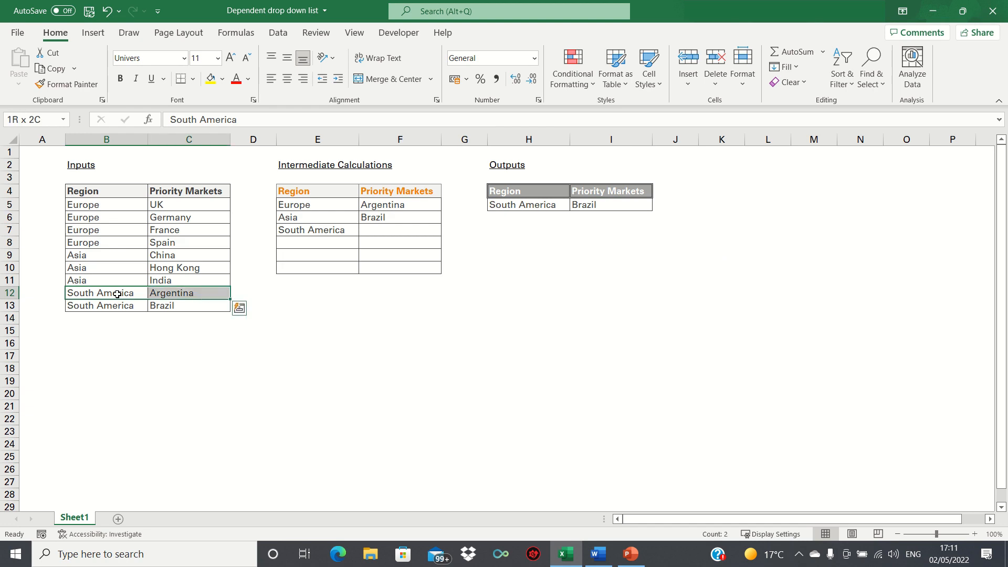
key(shift+Down)
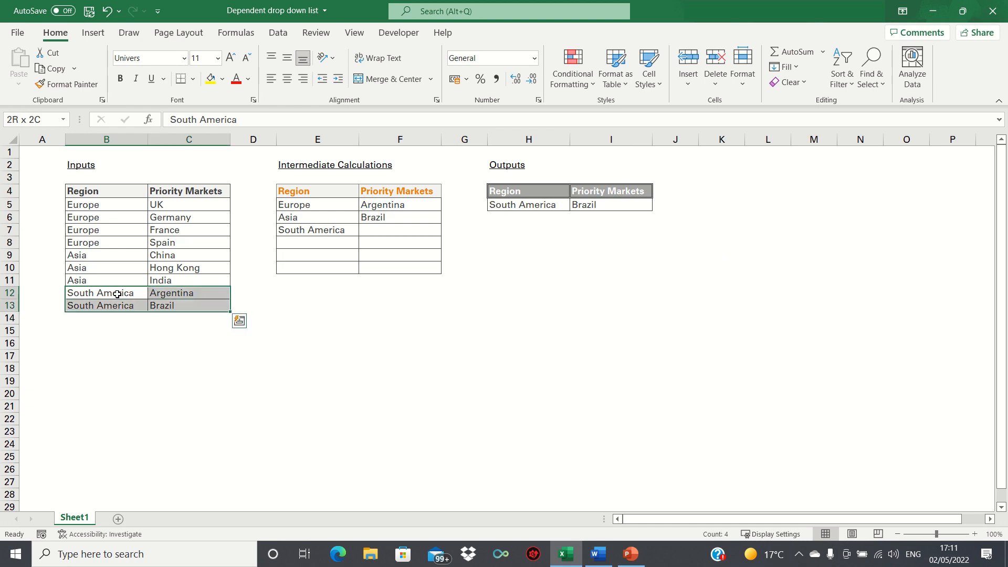
- Set the output region in H5 to Asia and its priority market in I5 to Hong Kong
click(560, 206)
click(576, 205)
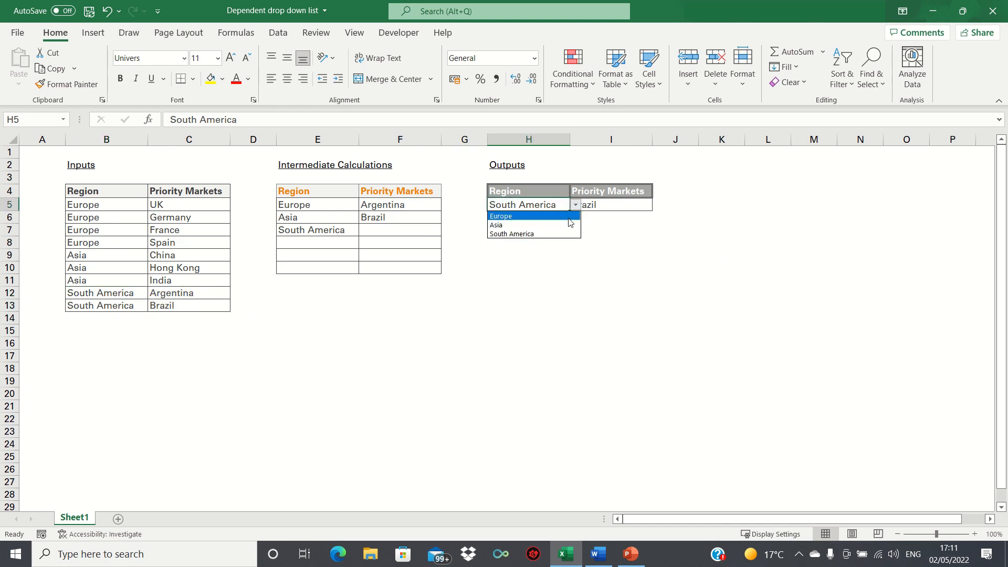
click(561, 226)
click(613, 205)
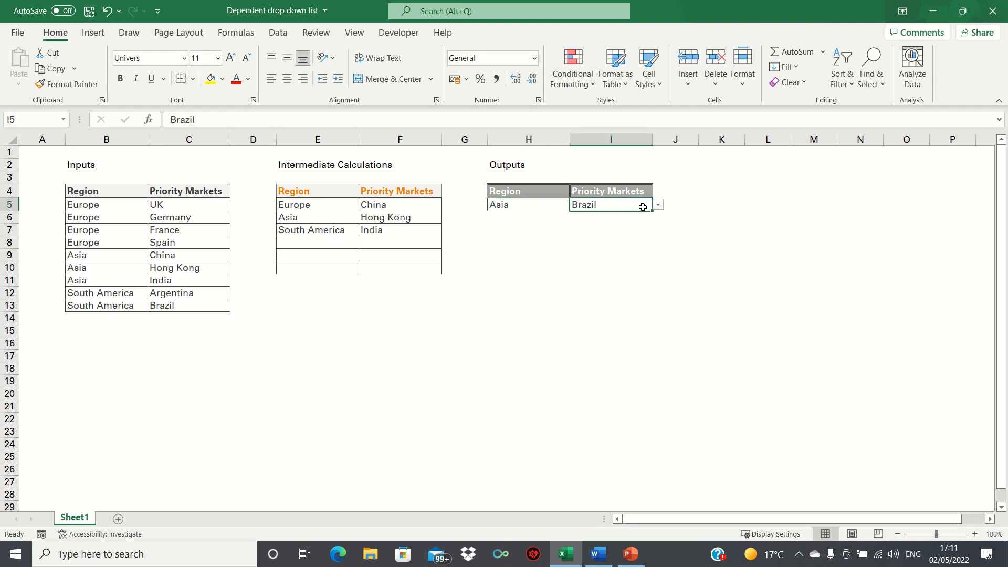
click(658, 205)
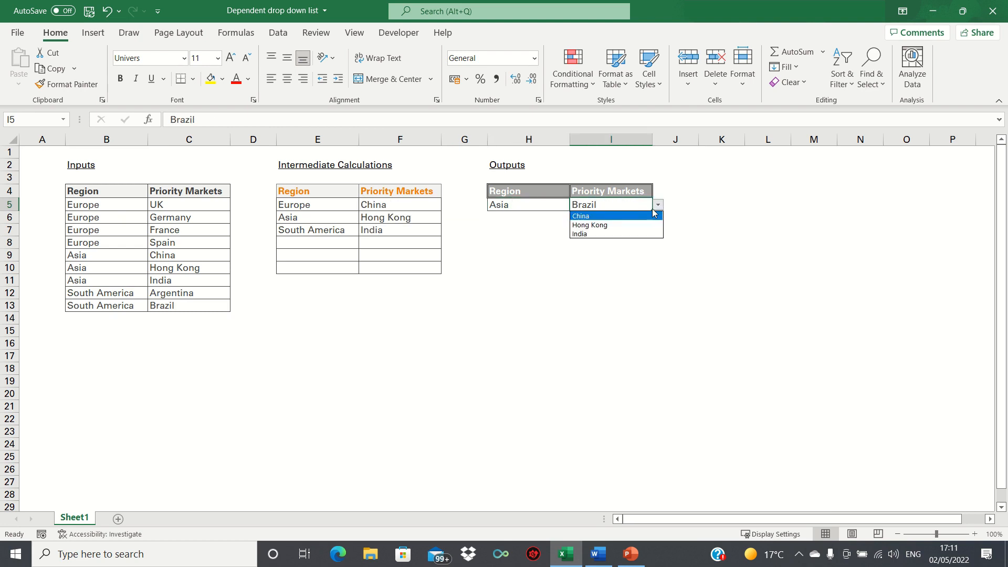
click(628, 225)
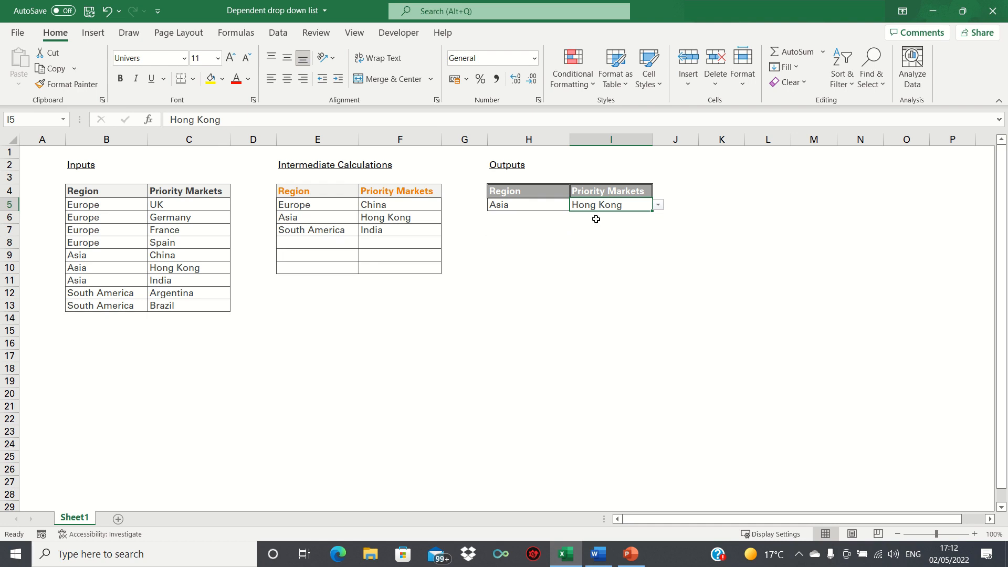
- Clear the region formula in E5 of the intermediate calculations
click(331, 207)
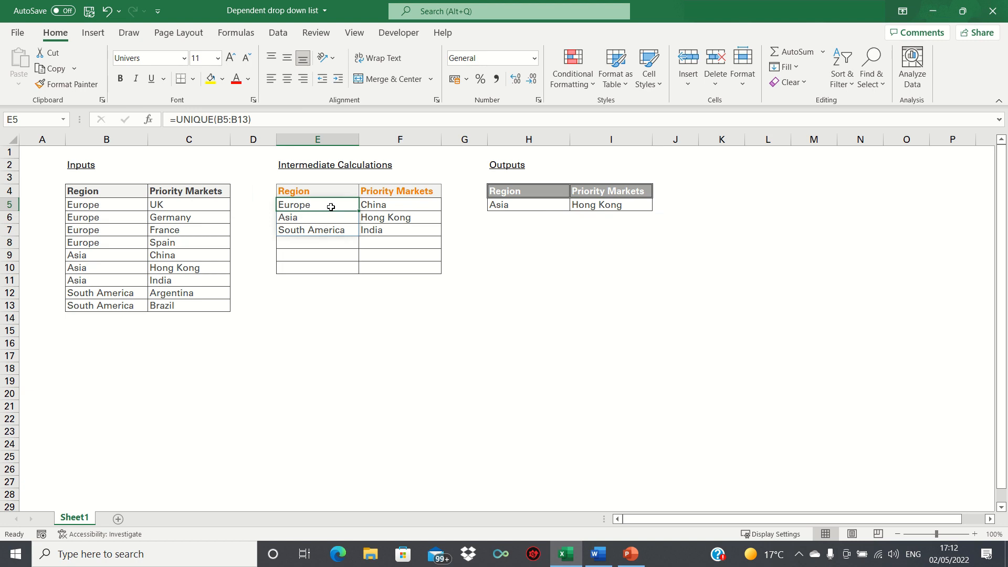
key(Delete)
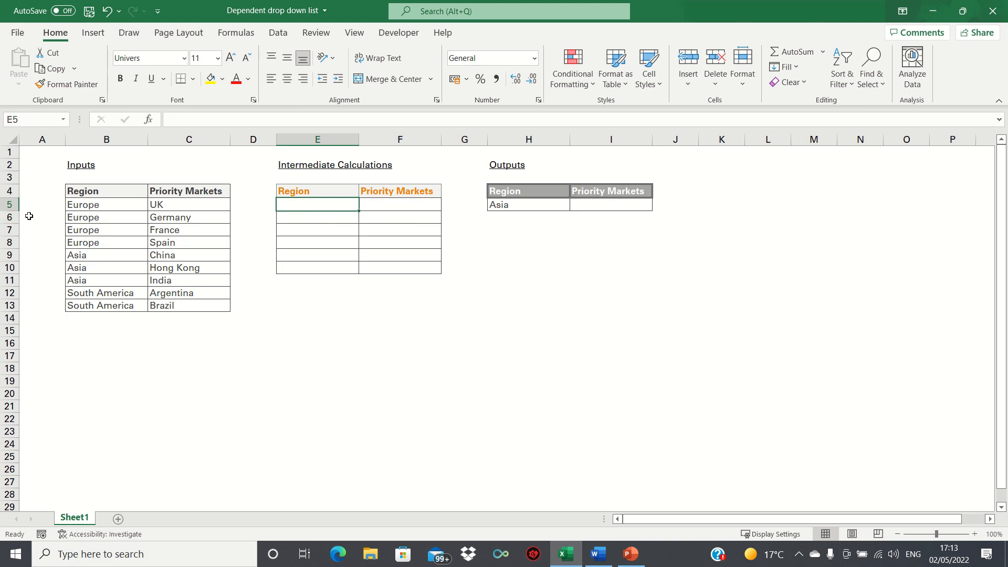
- Examine the repeated Europe and Asia entries in the Region column of the inputs table
click(82, 206)
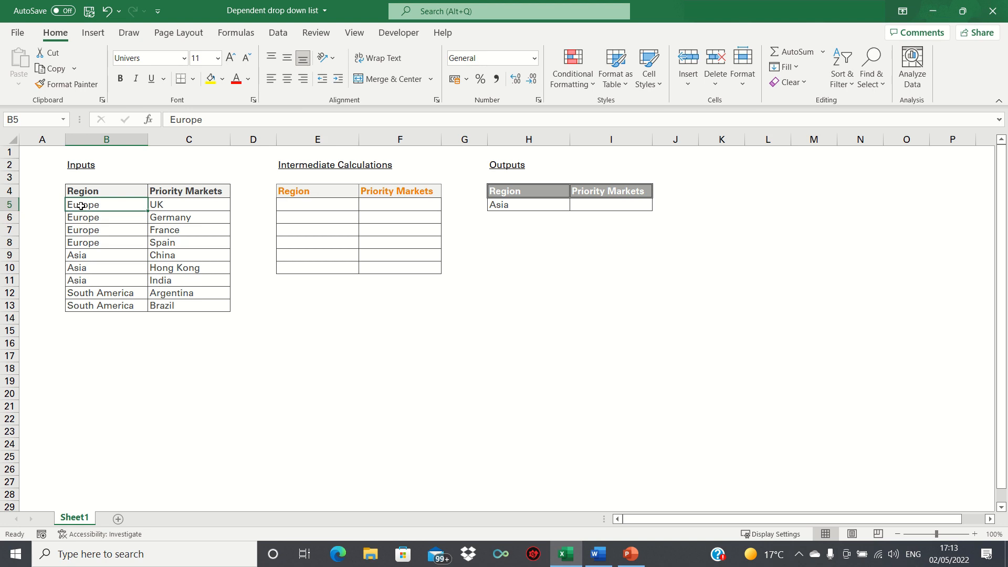
key(shift+Down)
key(shift+Down)
key(shift+Down)
key(shift+Down)
key(Down)
key(Down)
key(Down)
key(Down)
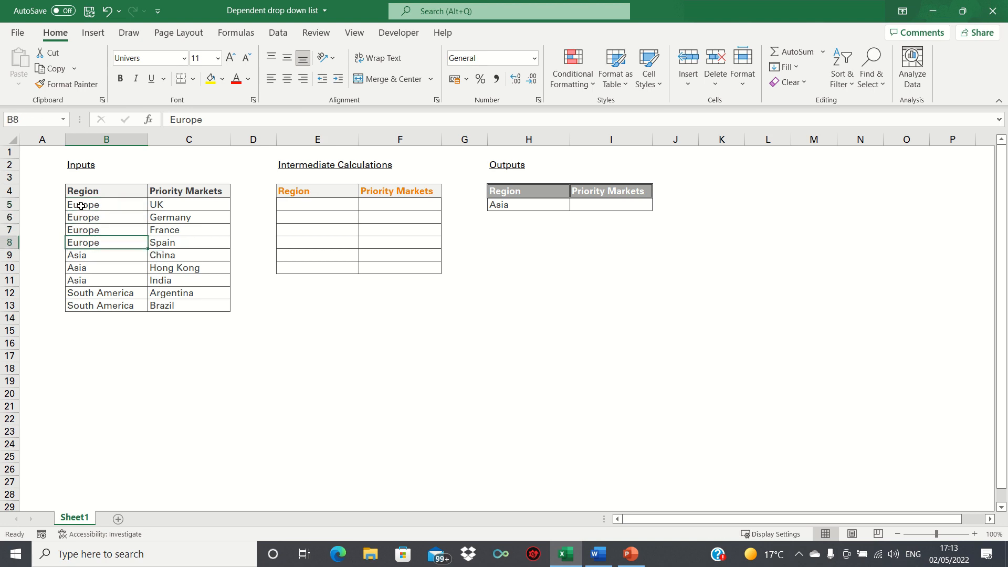
key(shift+Down)
key(shift+Down)
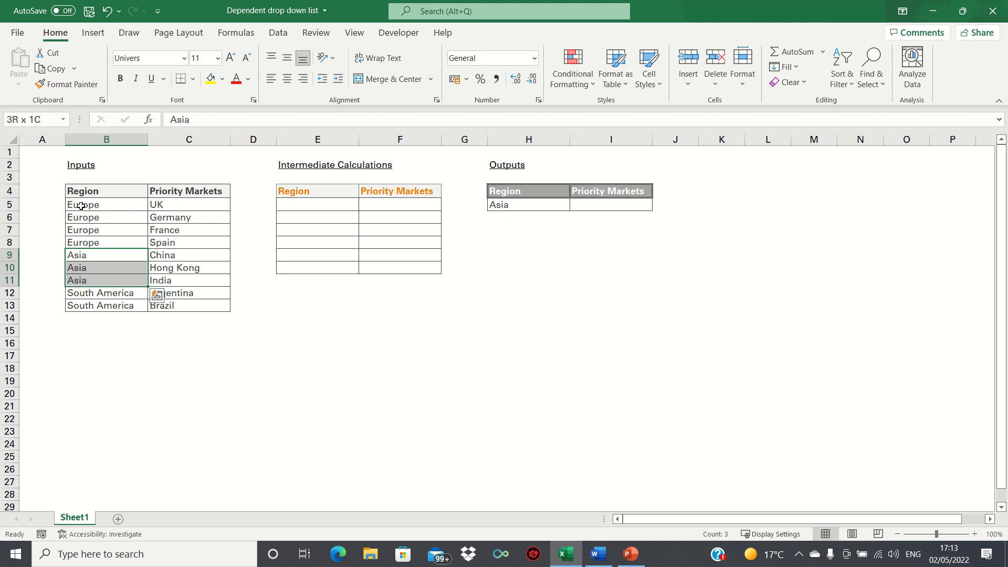
key(Up)
key(Up)
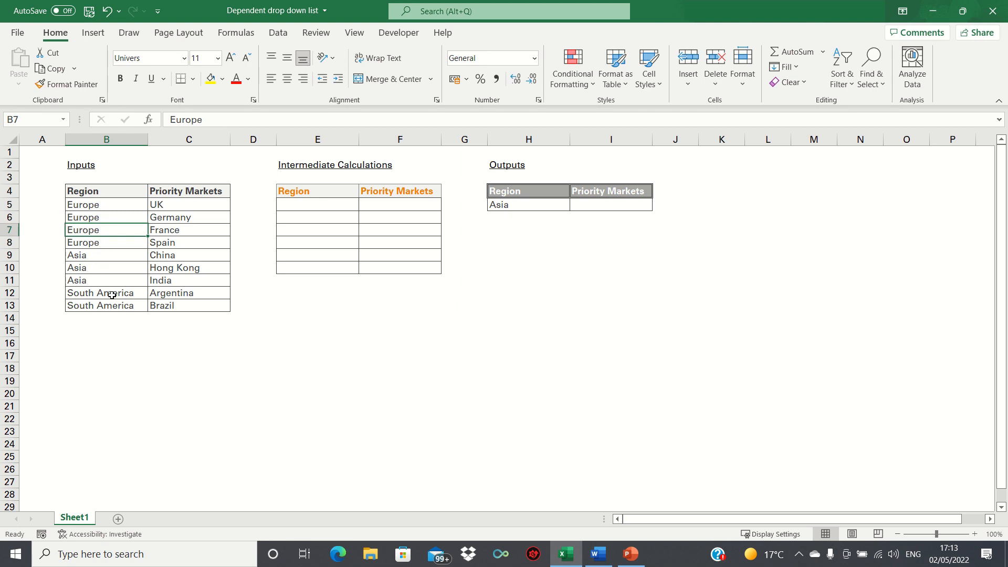
- Enter =UNIQUE(B5:B13) in E5 to list each input region once in the intermediate calculations
click(331, 200)
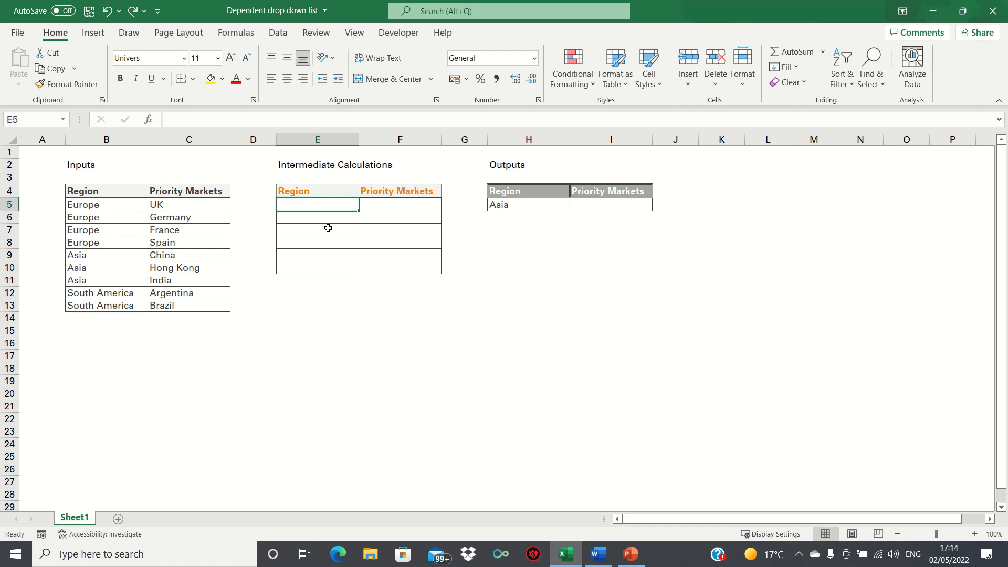
text(=)
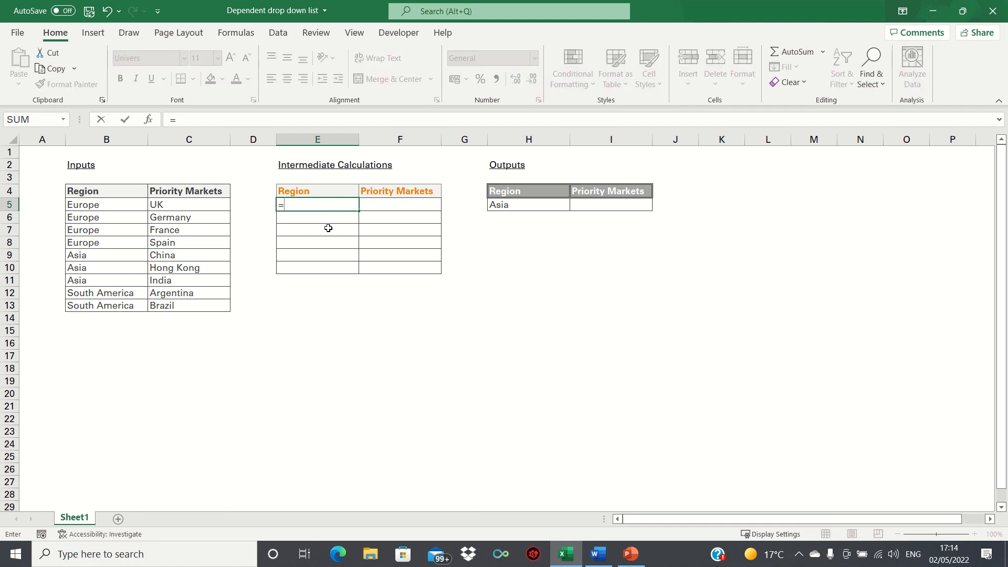
text(UNIQUE)
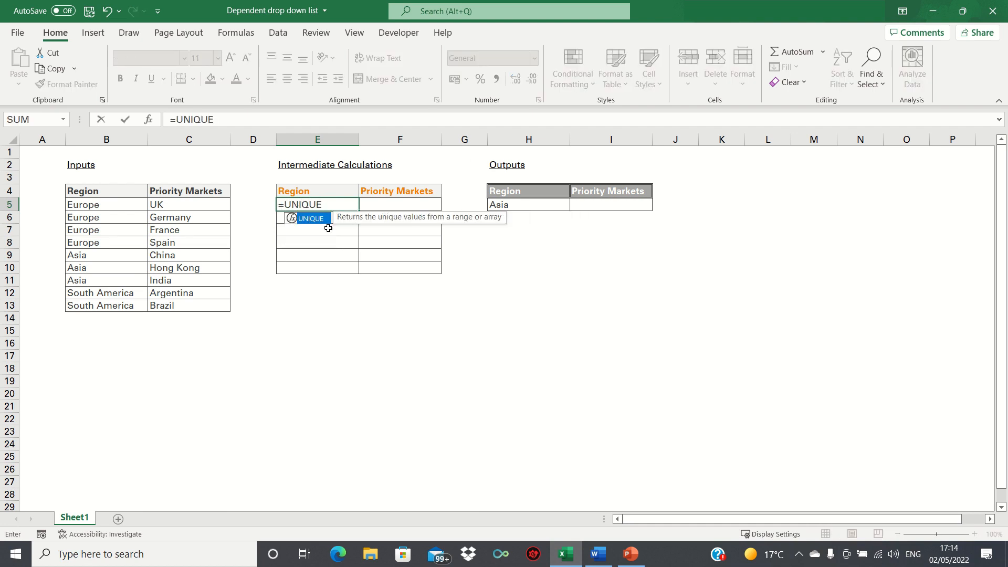
text(()
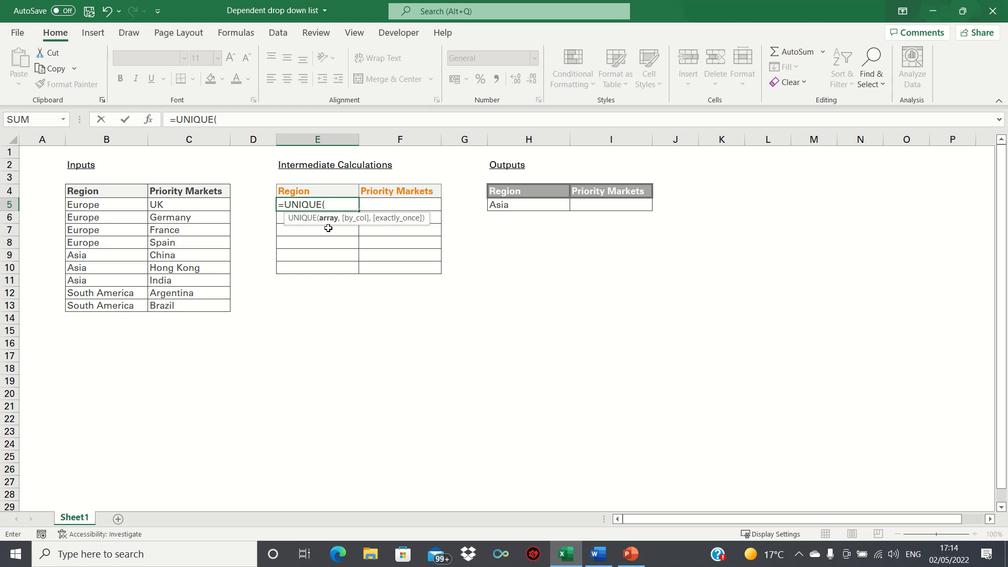
click(128, 204)
key(ctrl+shift+Down)
text())
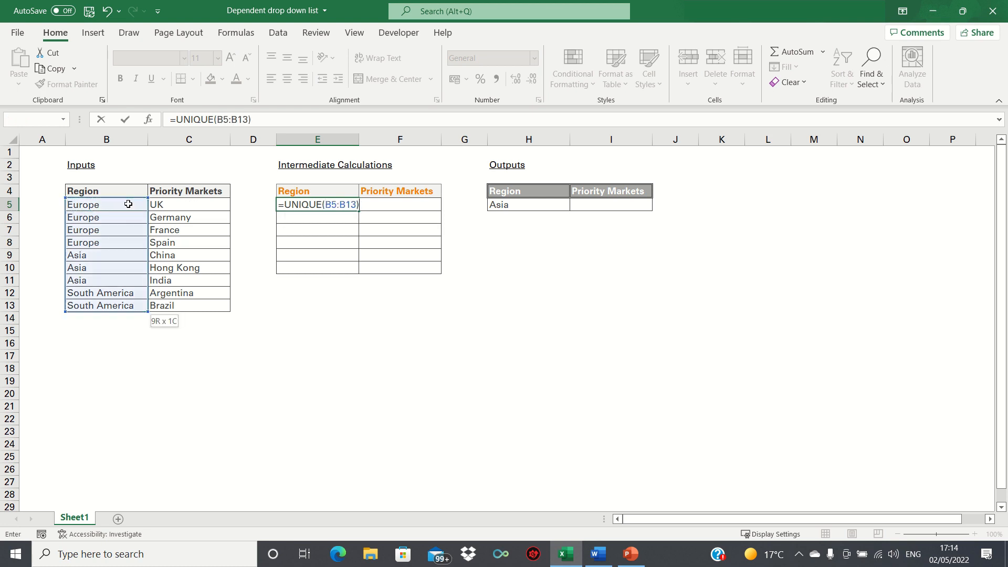
key(Return)
- Enter =FILTER(C5:C13,B5:B13=H5) in F5 to list the priority markets of the region chosen in H5
key(Up)
key(Right)
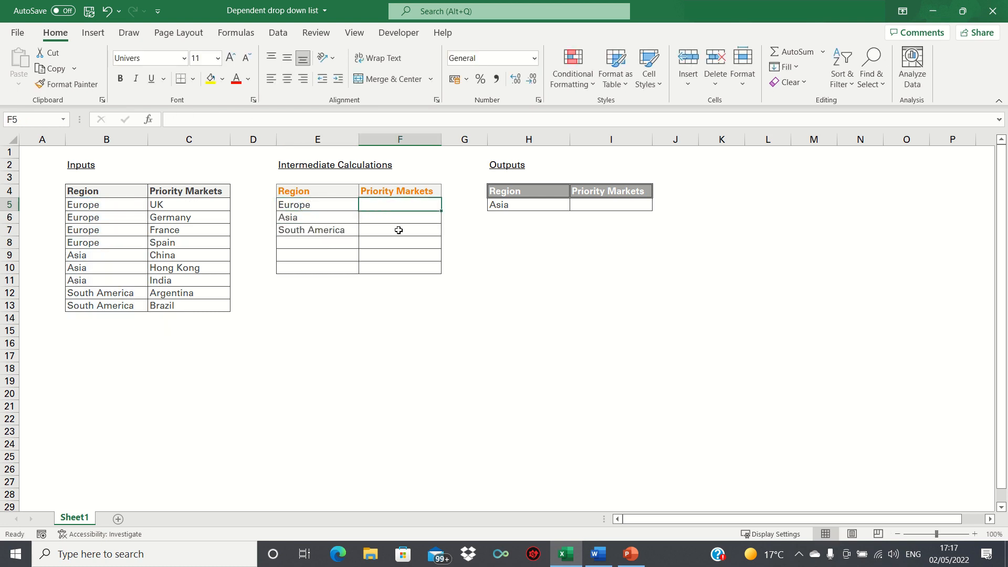
click(543, 205)
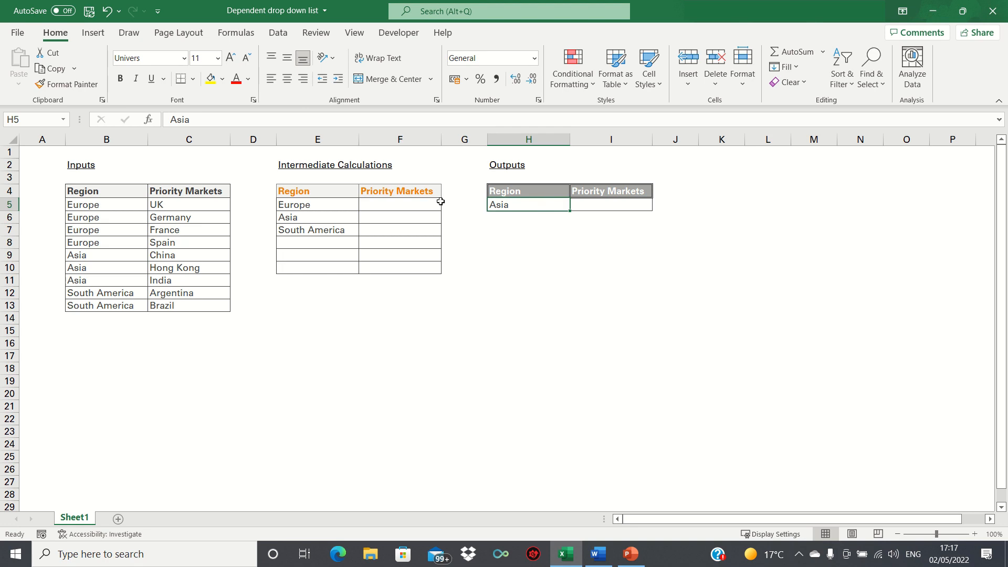
click(404, 205)
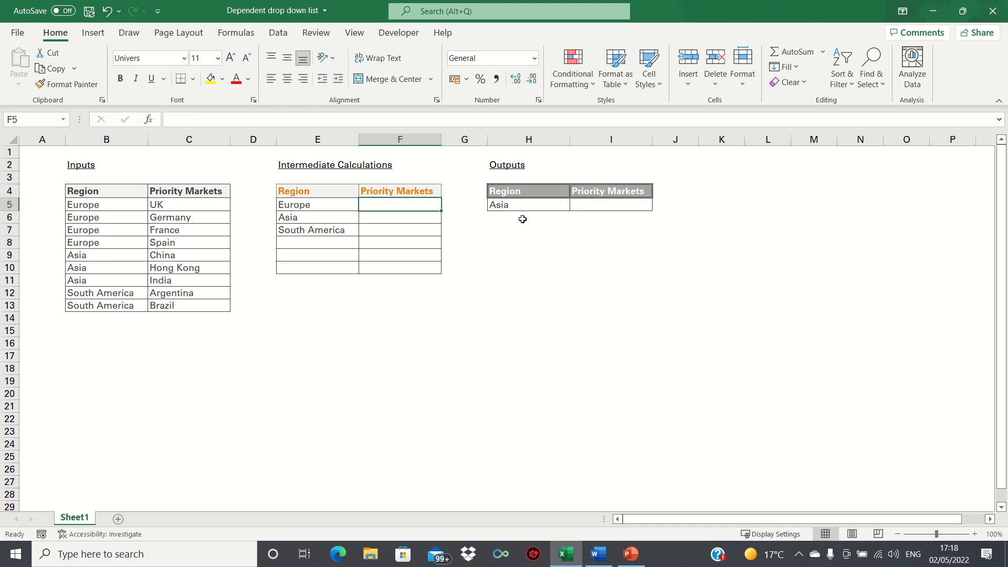
text(=FILTER)
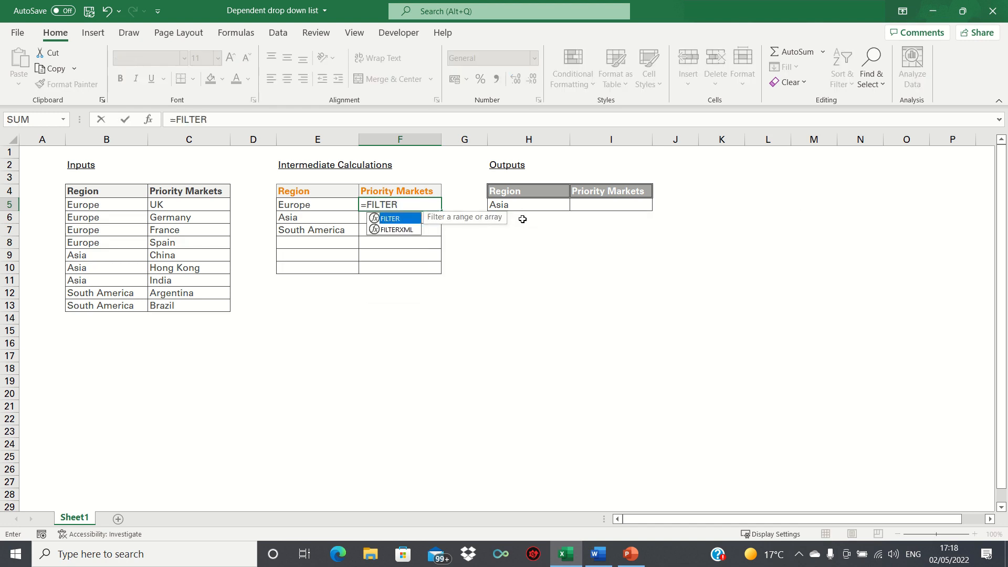
text(()
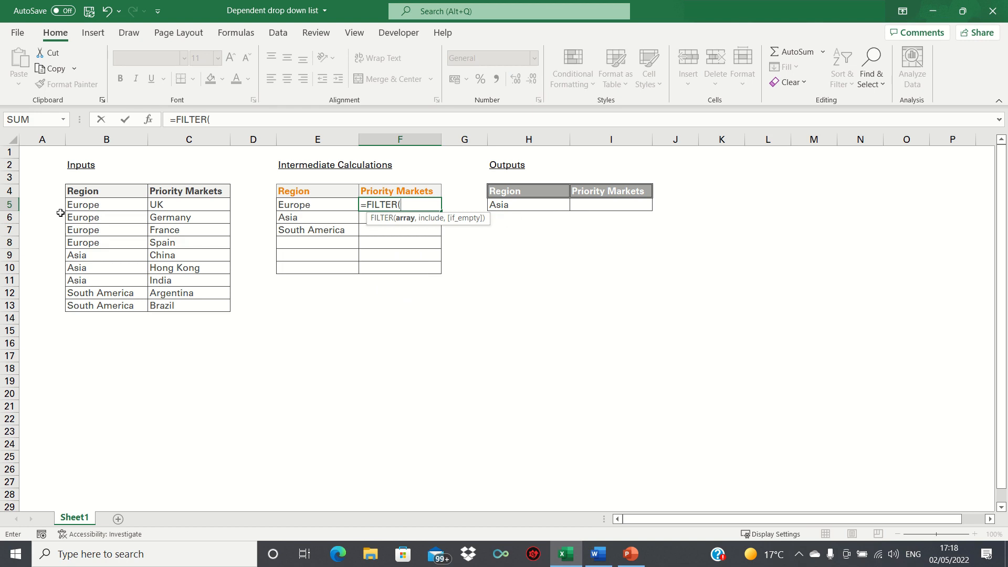
click(201, 205)
key(ctrl+shift+Down)
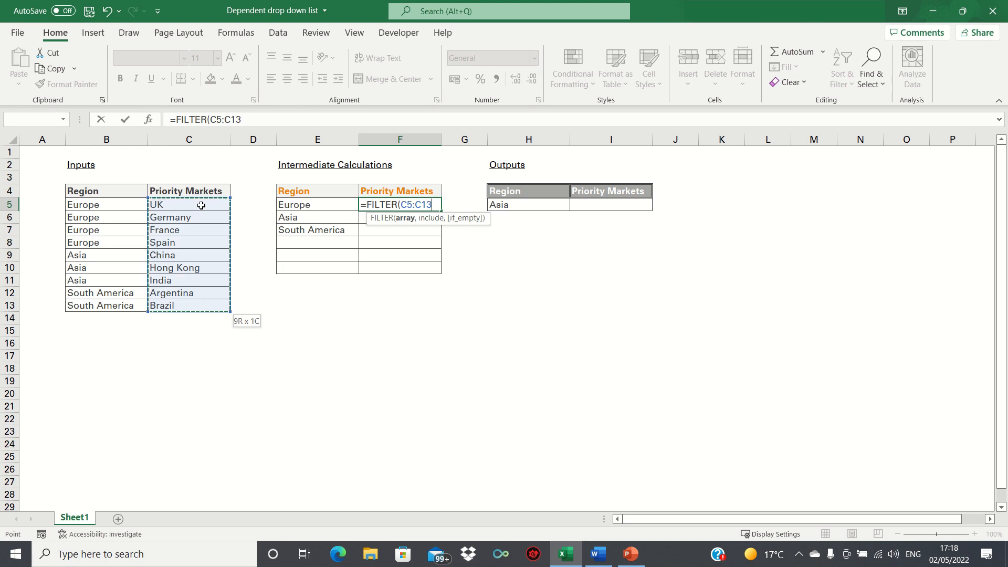
text(,)
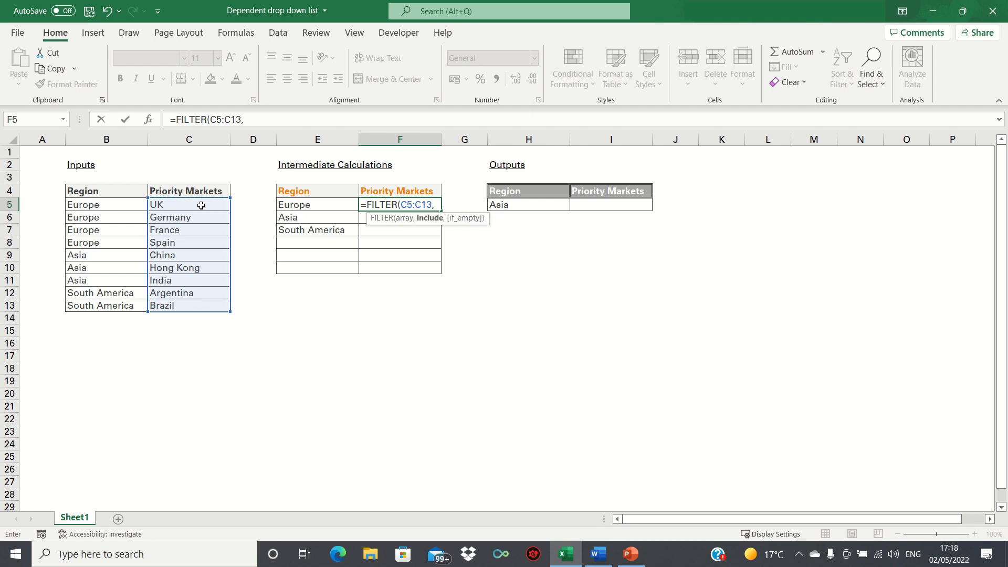
click(78, 203)
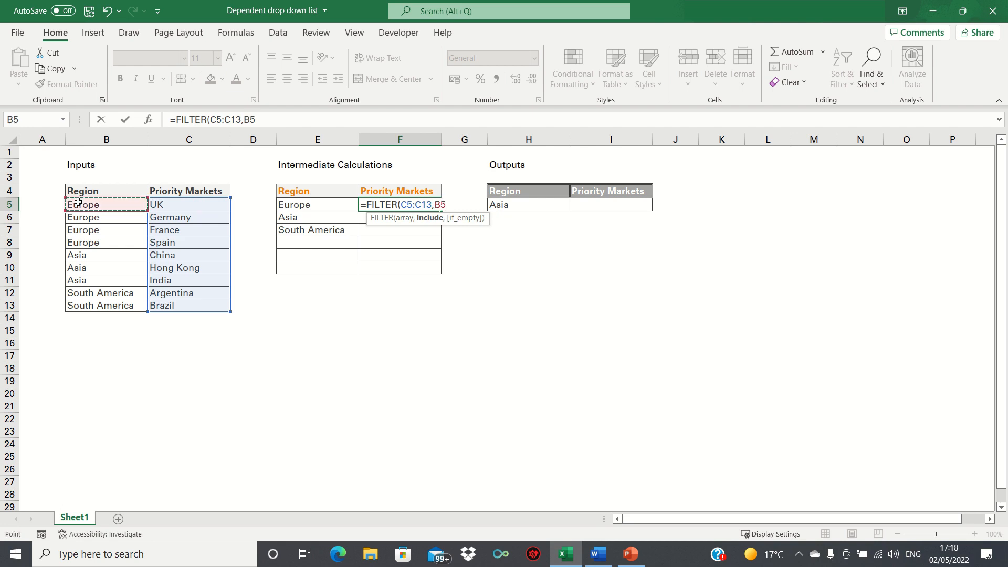
key(ctrl+shift+Down)
text(=)
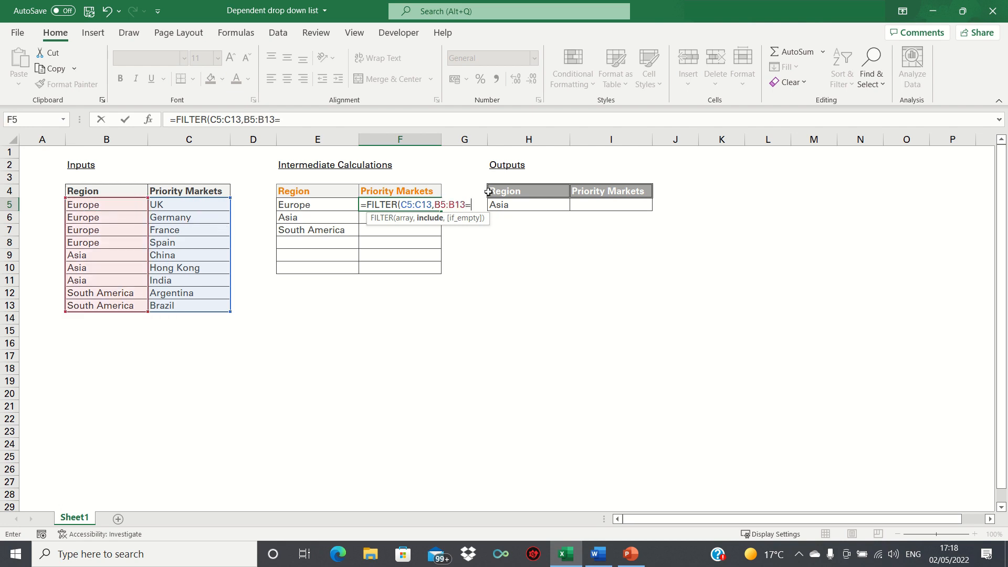
click(506, 206)
text())
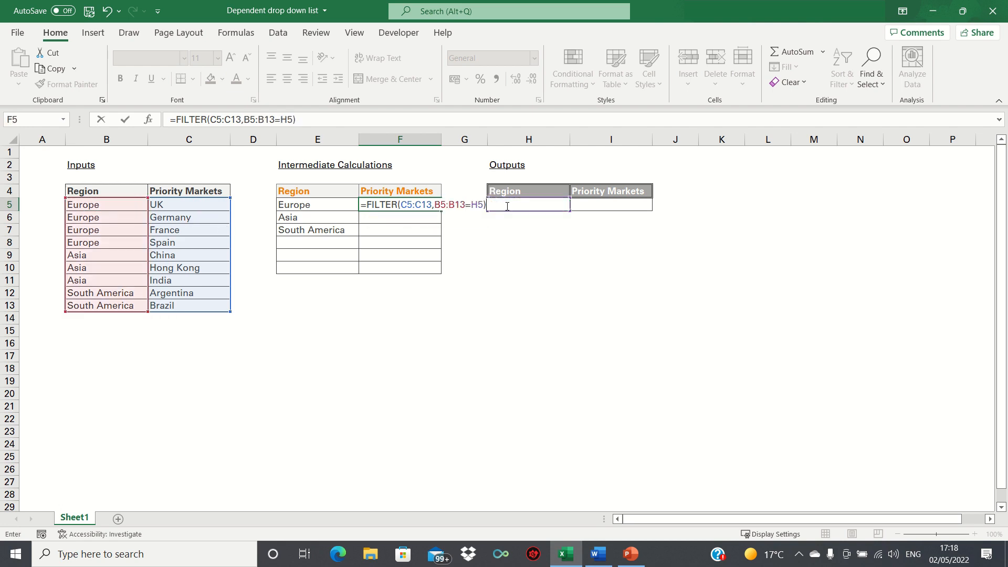
key(Return)
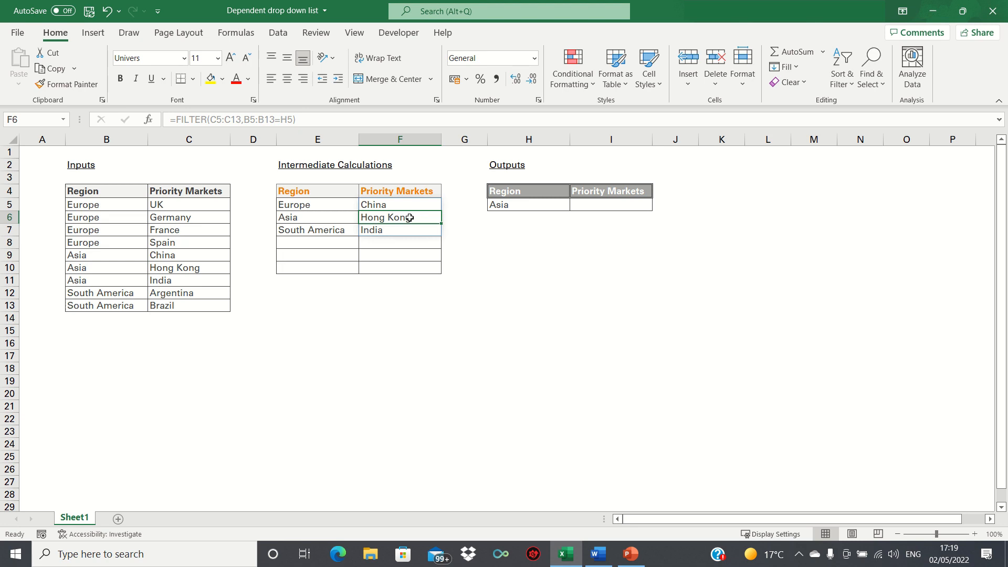
- Change the output region in H5 to Europe
click(522, 205)
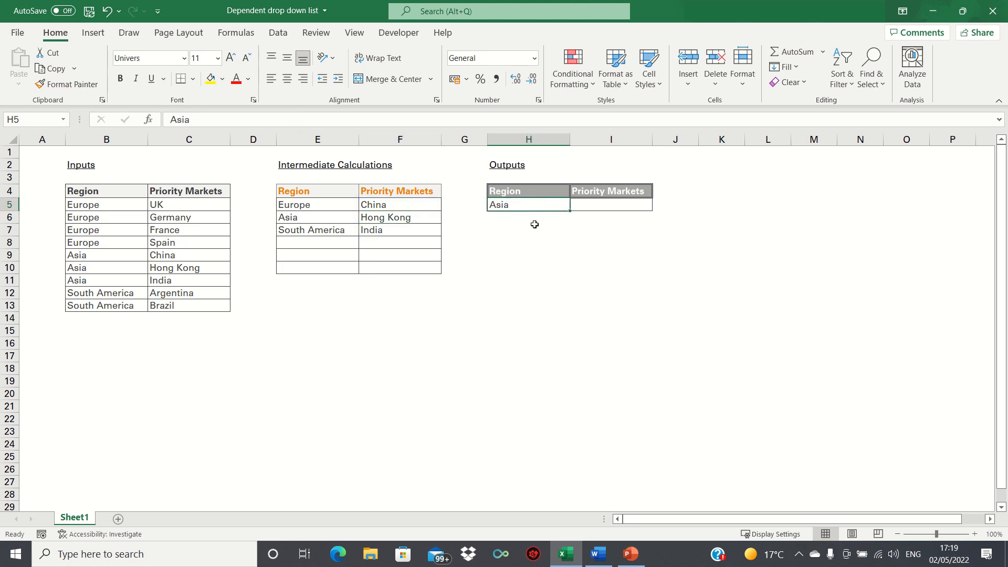
text(Europe)
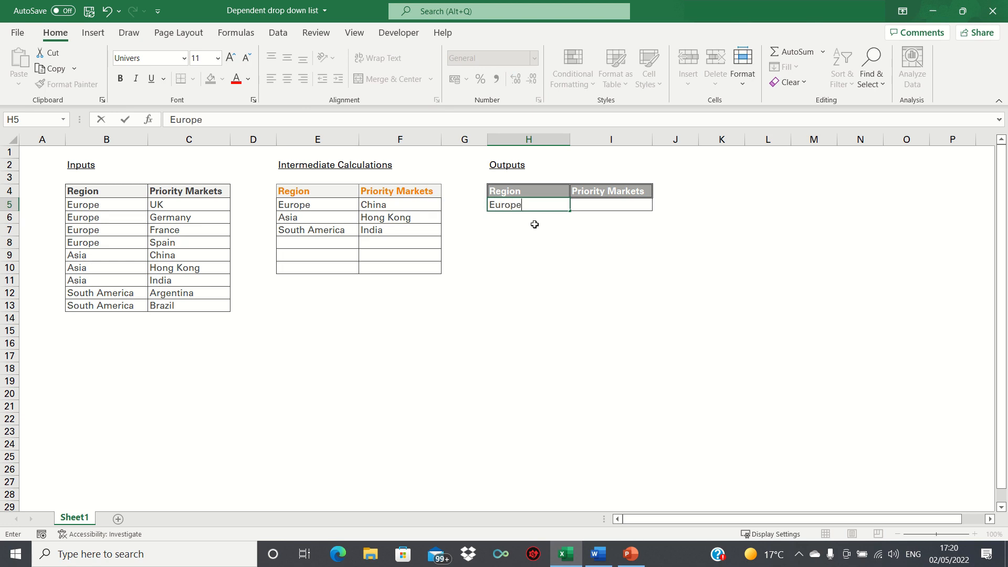
key(Return)
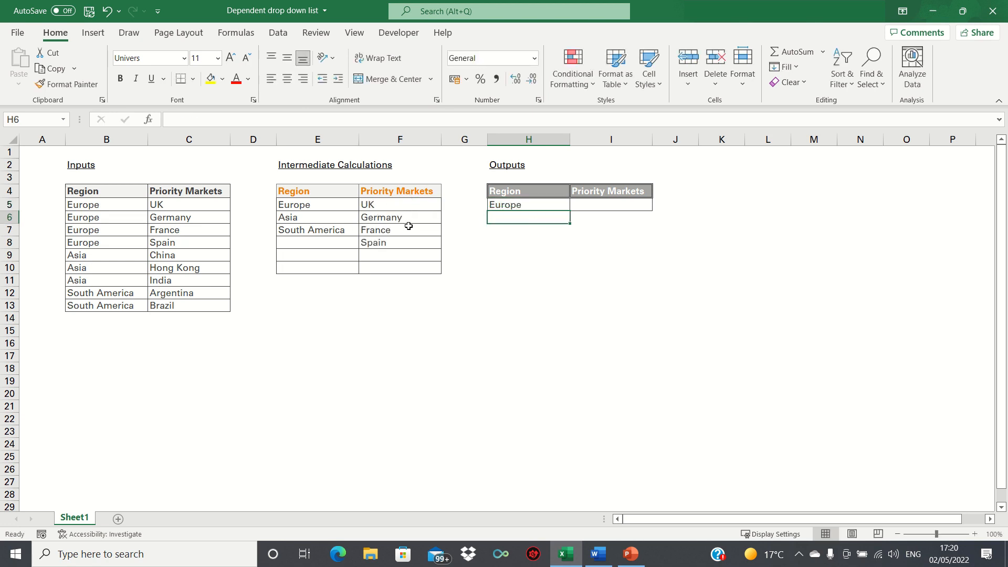
- Add a list data validation to the region cell H5, sourced from the unique regions in E5:E7
key(Up)
key(Right)
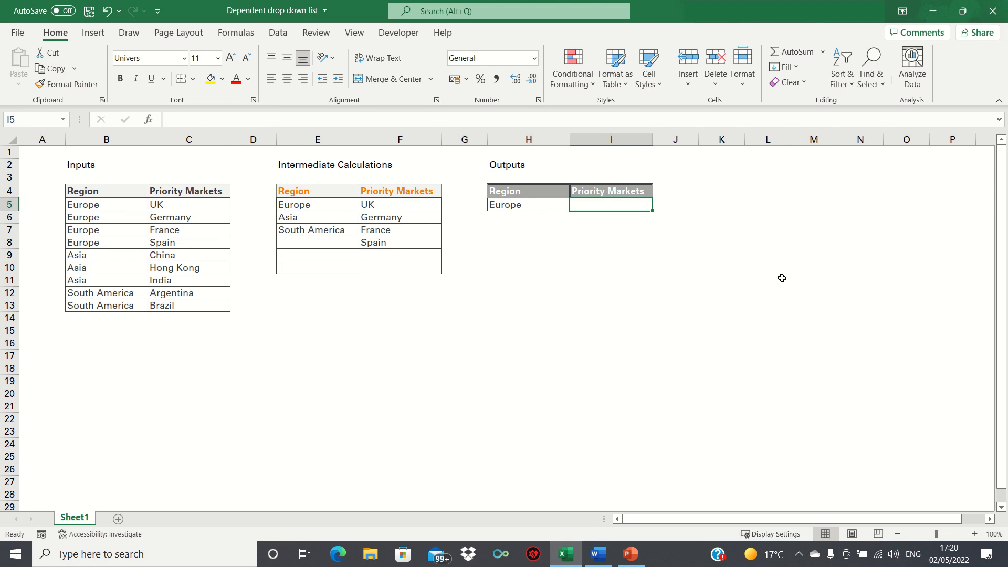
key(Left)
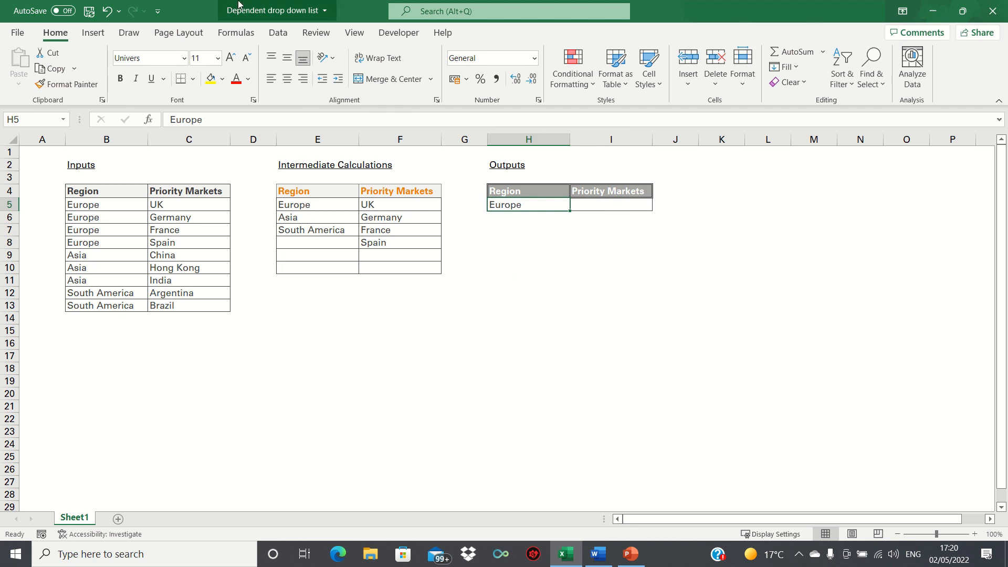
click(280, 36)
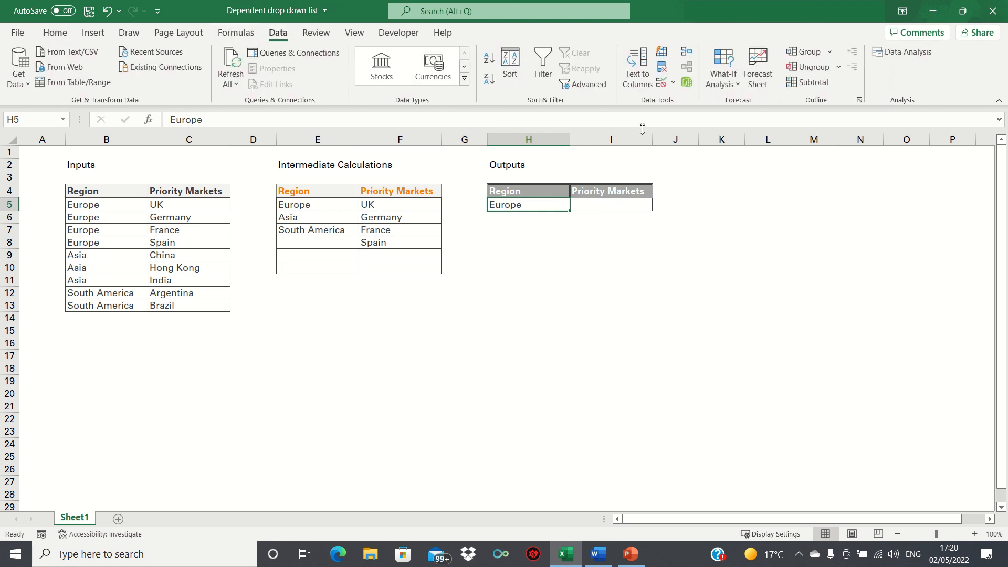
click(661, 85)
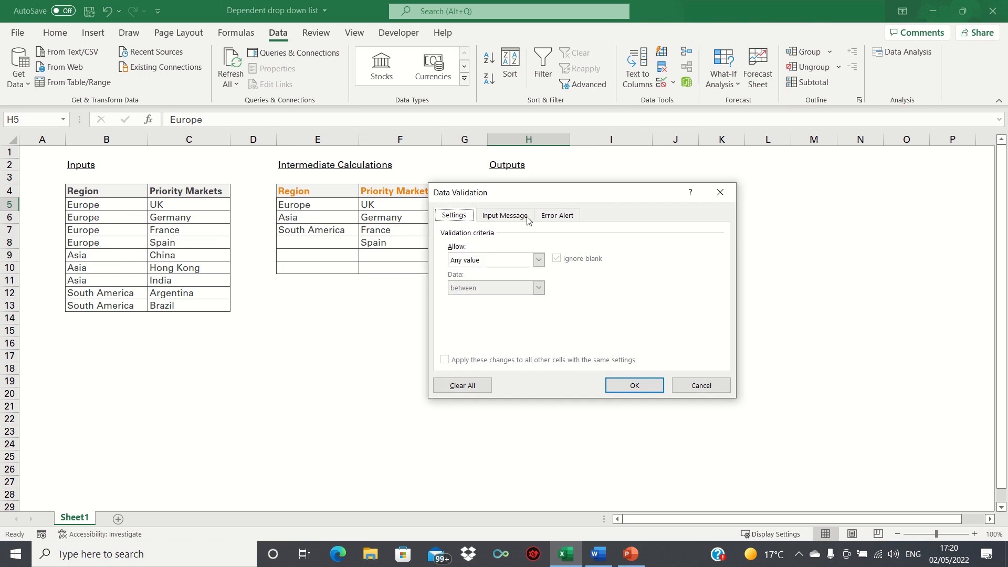
click(510, 260)
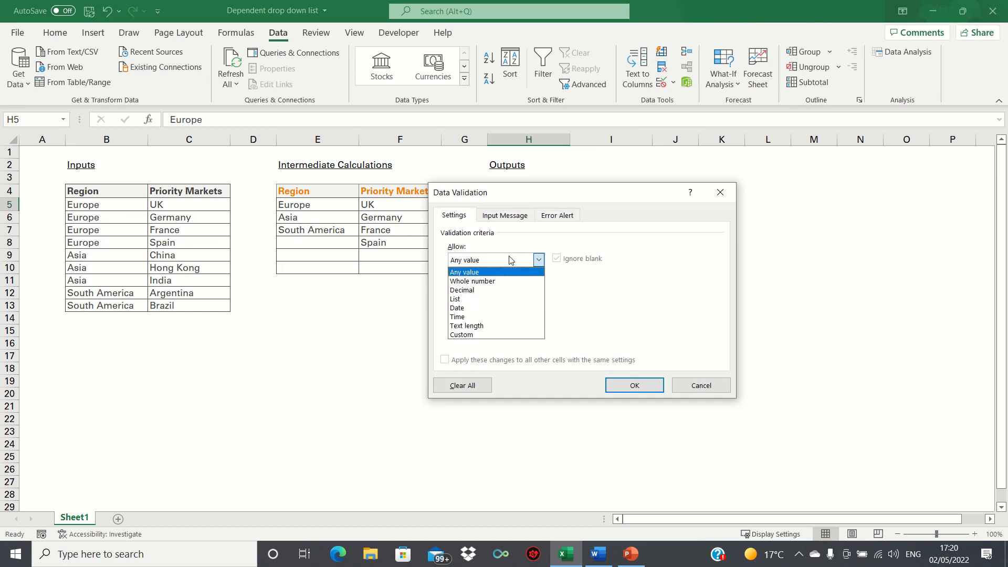
click(487, 299)
click(492, 315)
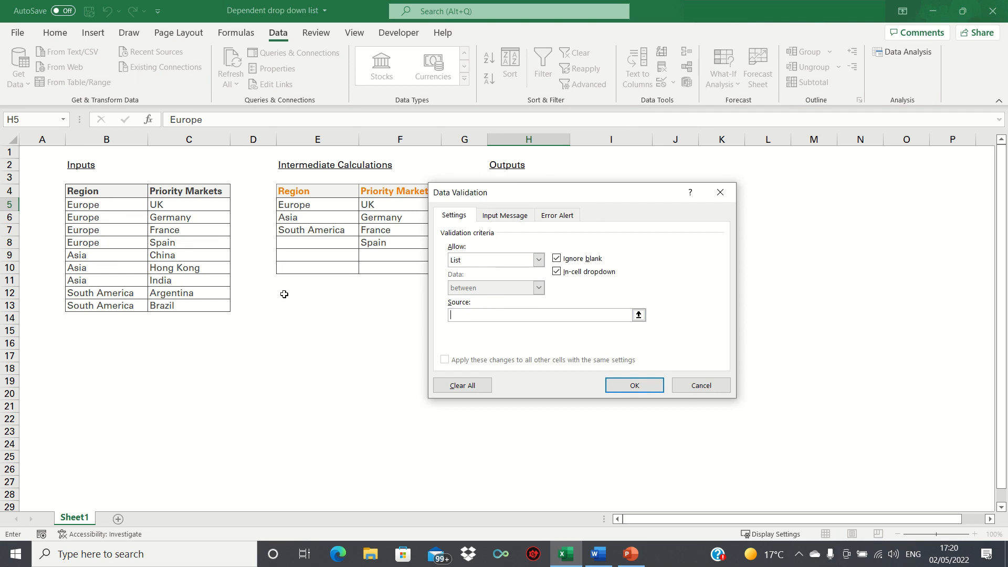
click(297, 204)
drag(298, 204, 297, 229)
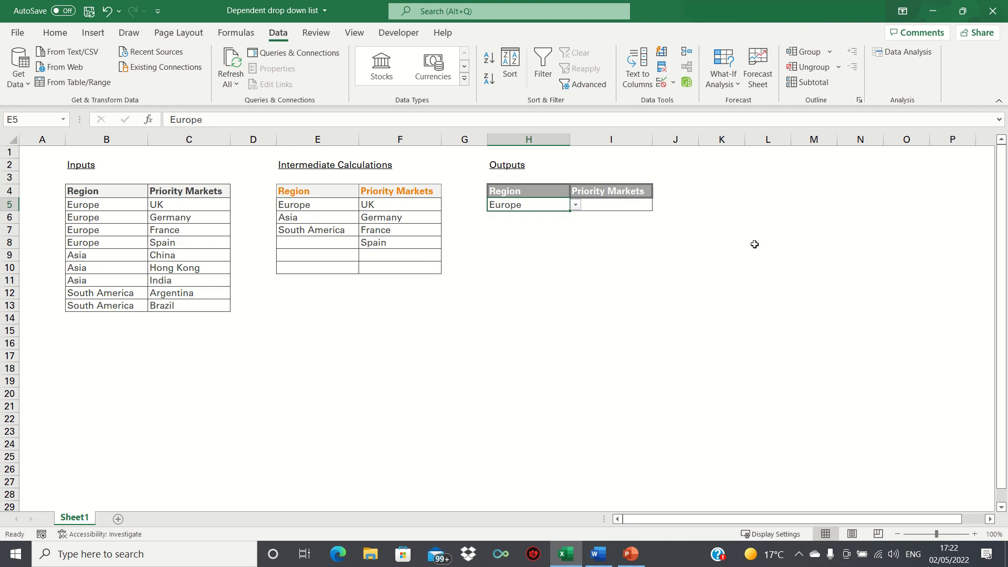
- Add a list data validation to the priority market cell I5, sourced from the spilled FILTER range starting at F5 (F5#)
key(Right)
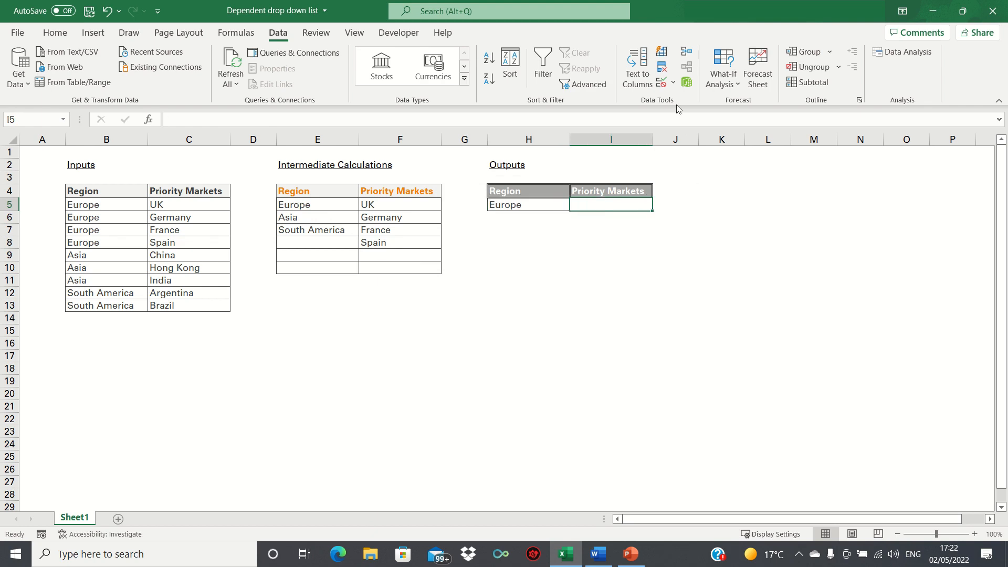
click(662, 84)
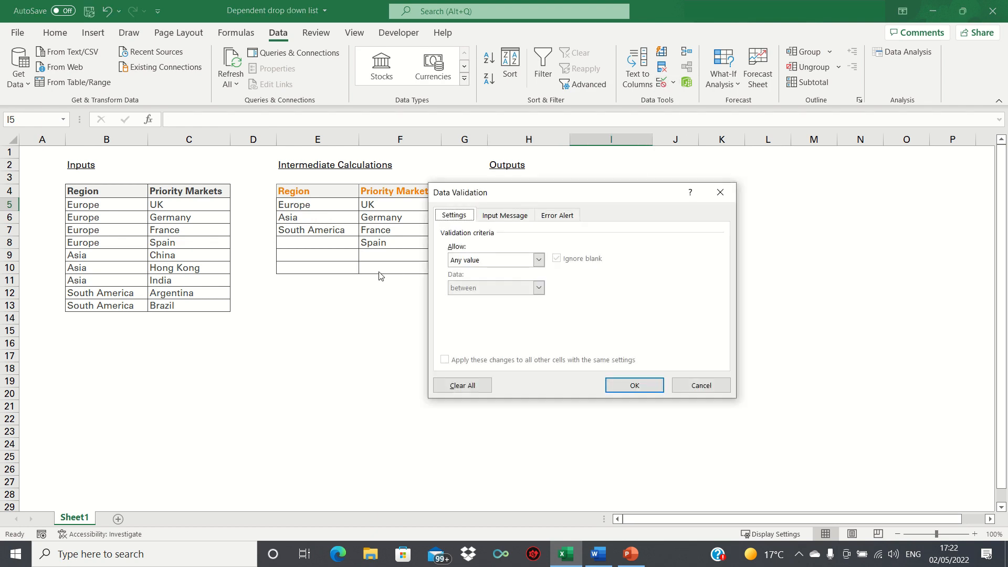
click(488, 260)
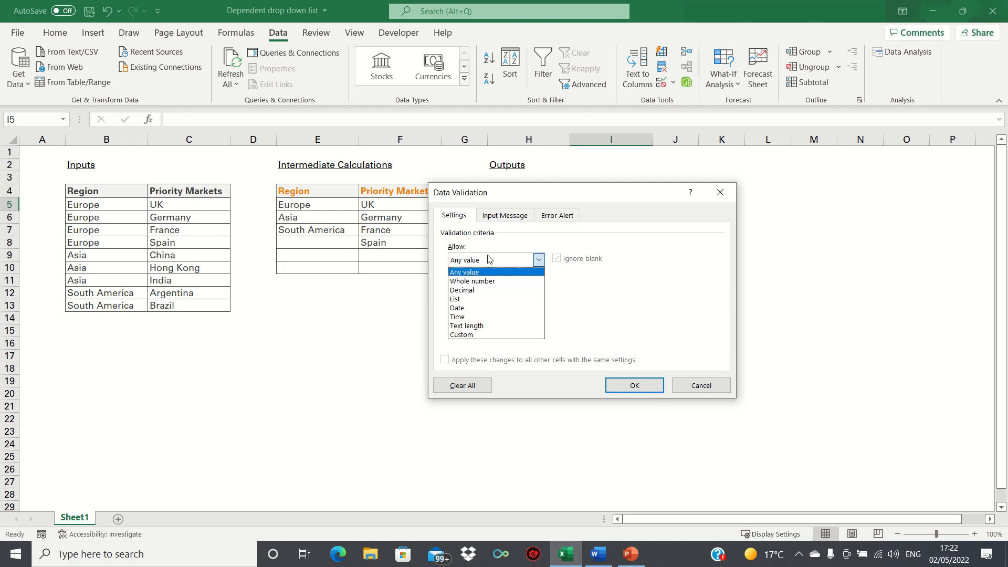
click(481, 299)
click(504, 313)
text(=)
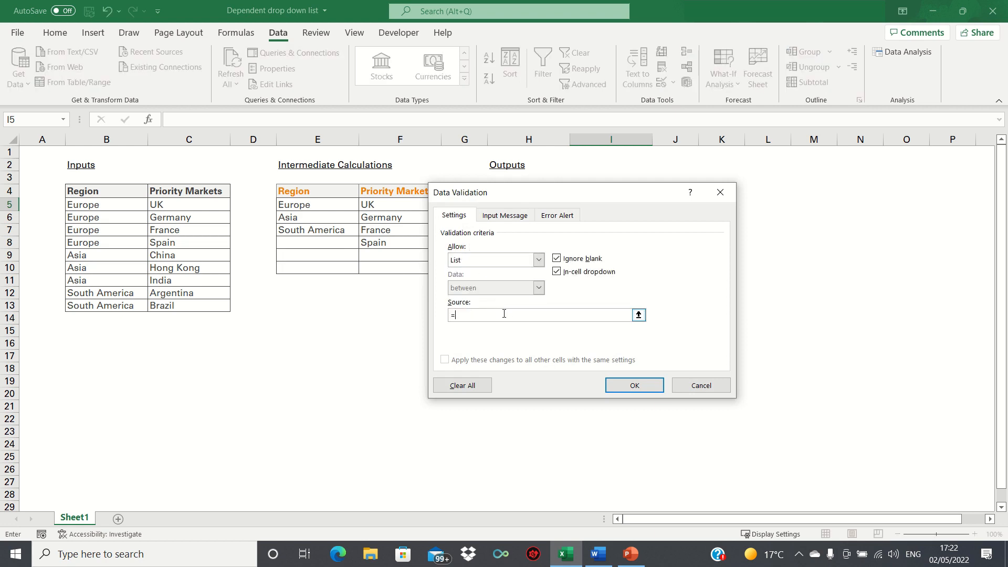
click(395, 204)
text(#)
key(Return)
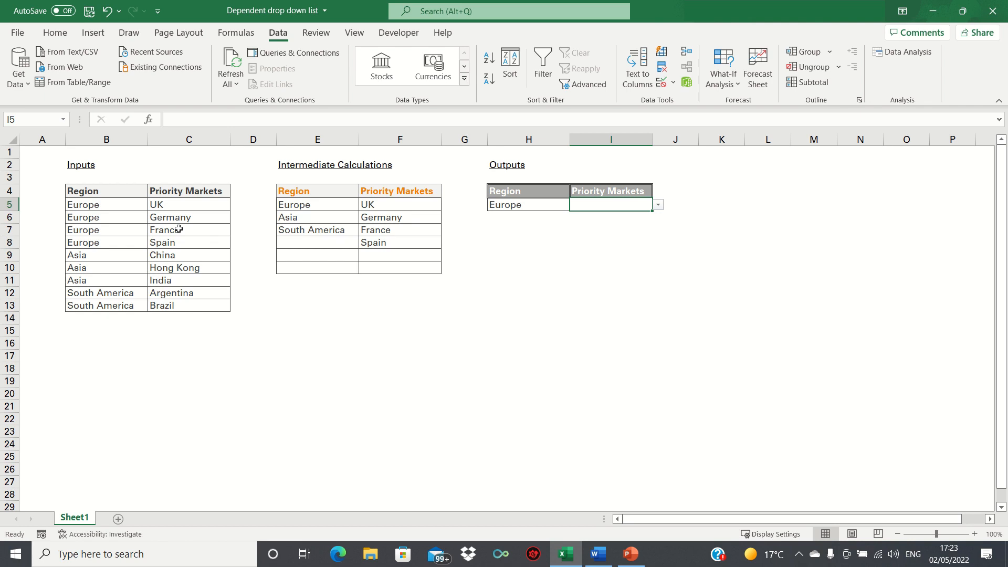
- Pick South America from the region drop-down in H5 and Brazil from the priority market drop-down in I5
key(Left)
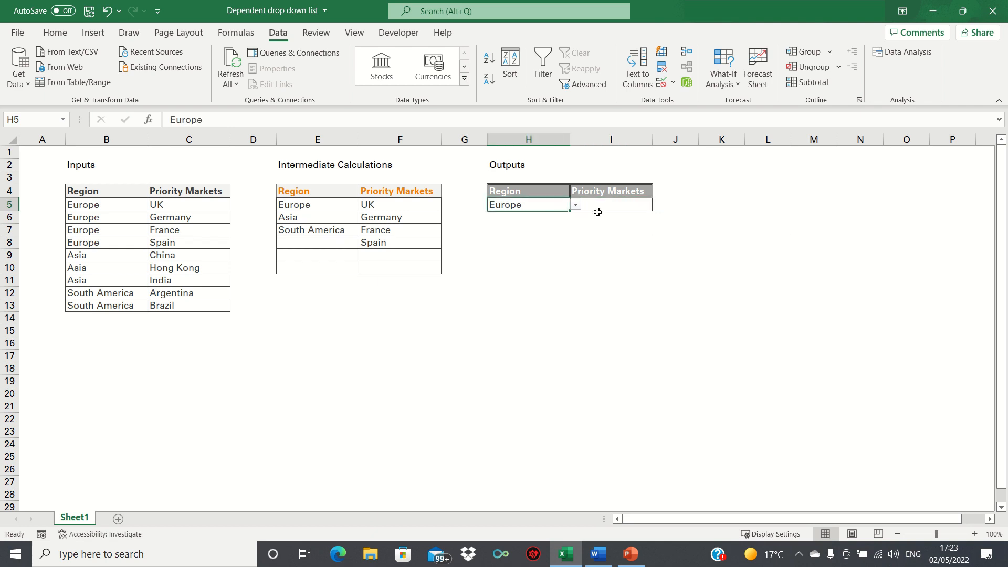
click(576, 206)
click(565, 233)
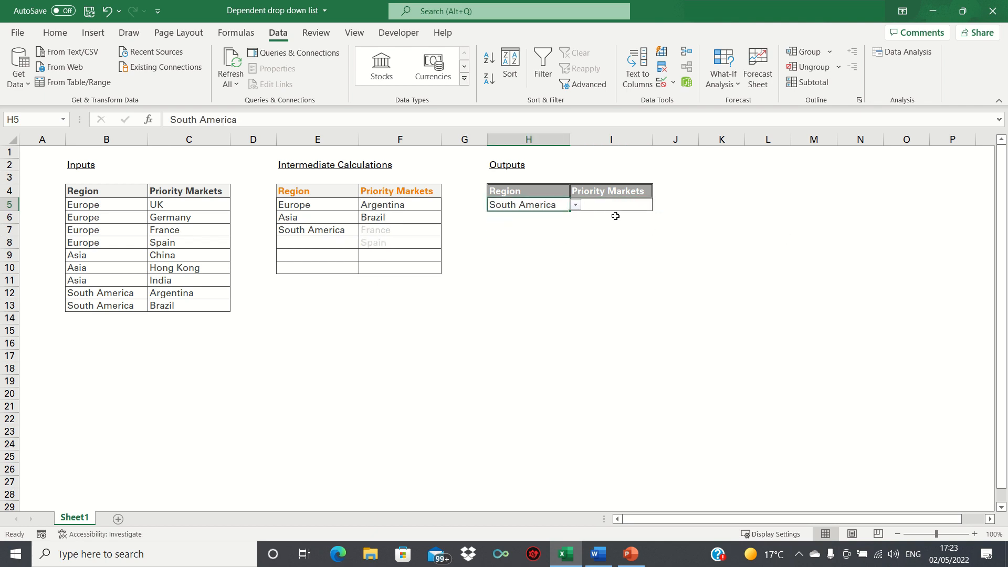
click(636, 205)
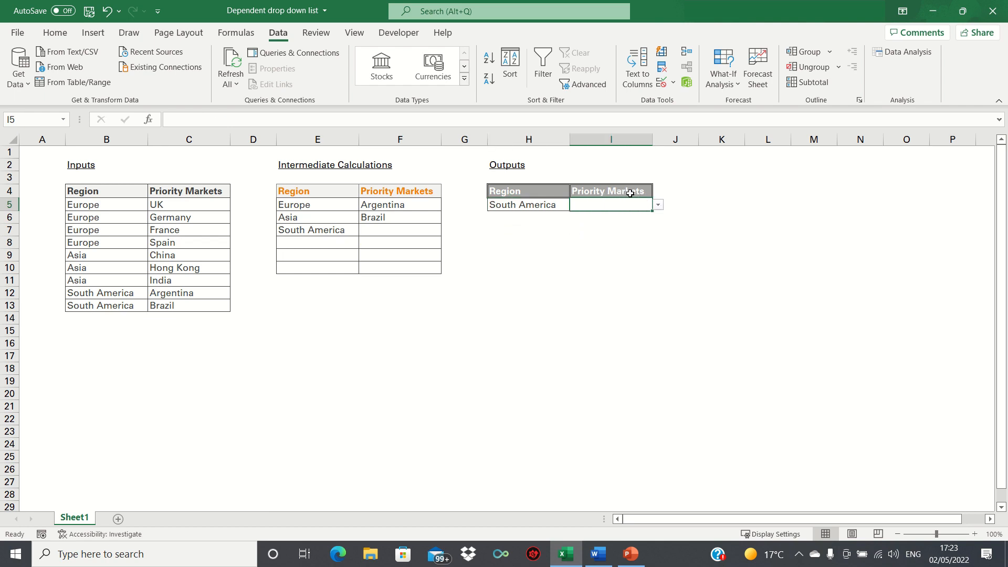
click(659, 206)
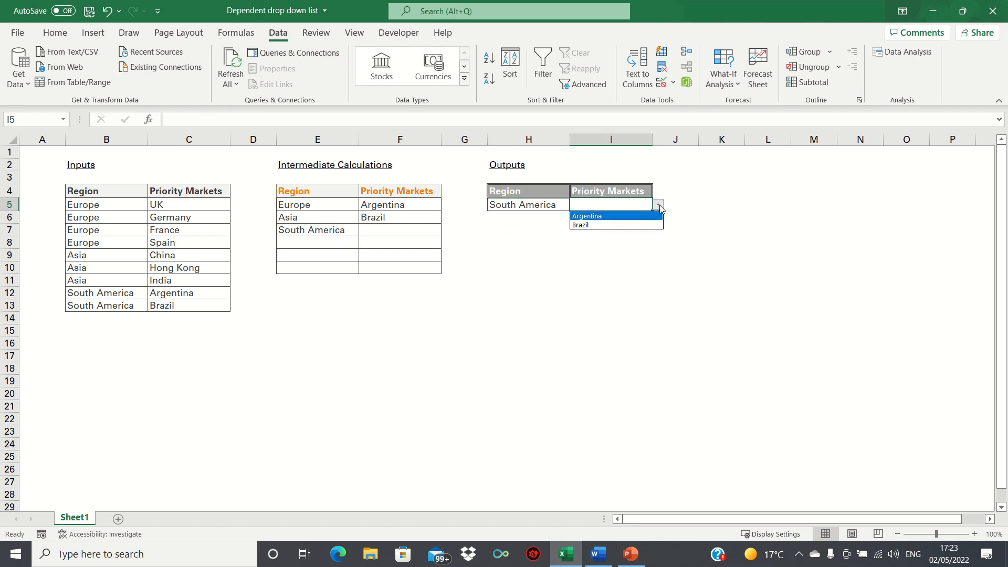
click(619, 225)
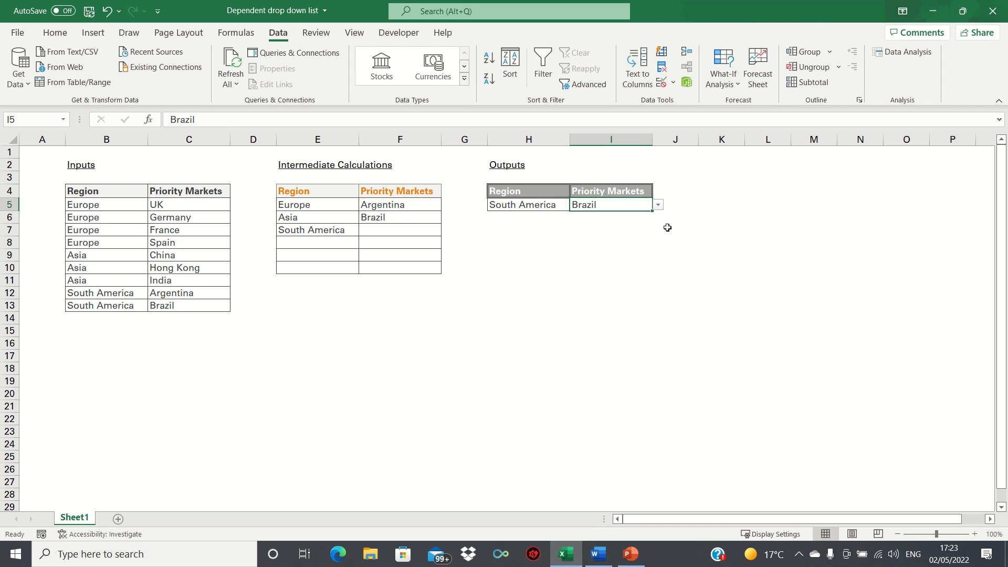
- Pick Europe from the region drop-down in H5 and Germany from the priority market drop-down in I5
click(551, 204)
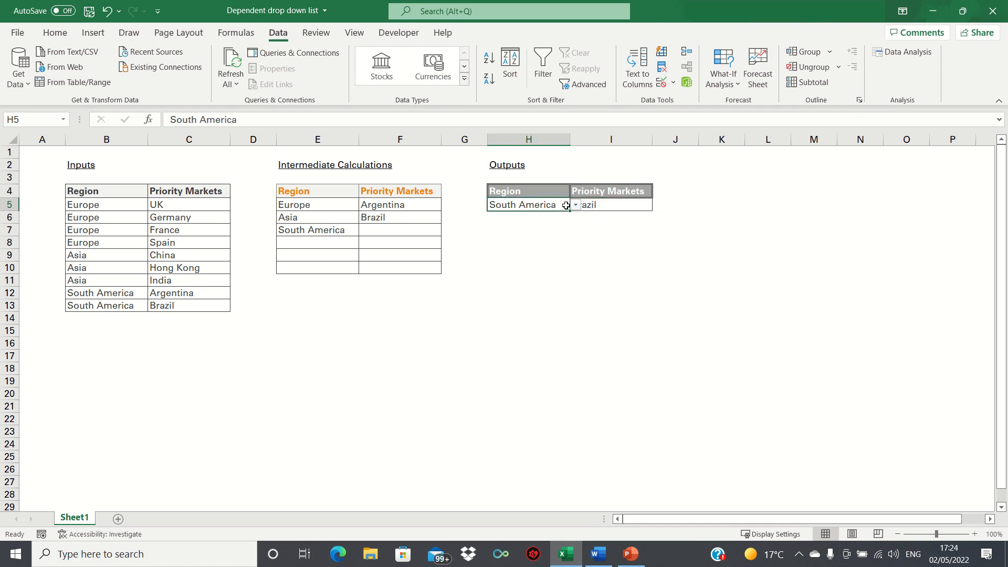
click(576, 205)
click(500, 216)
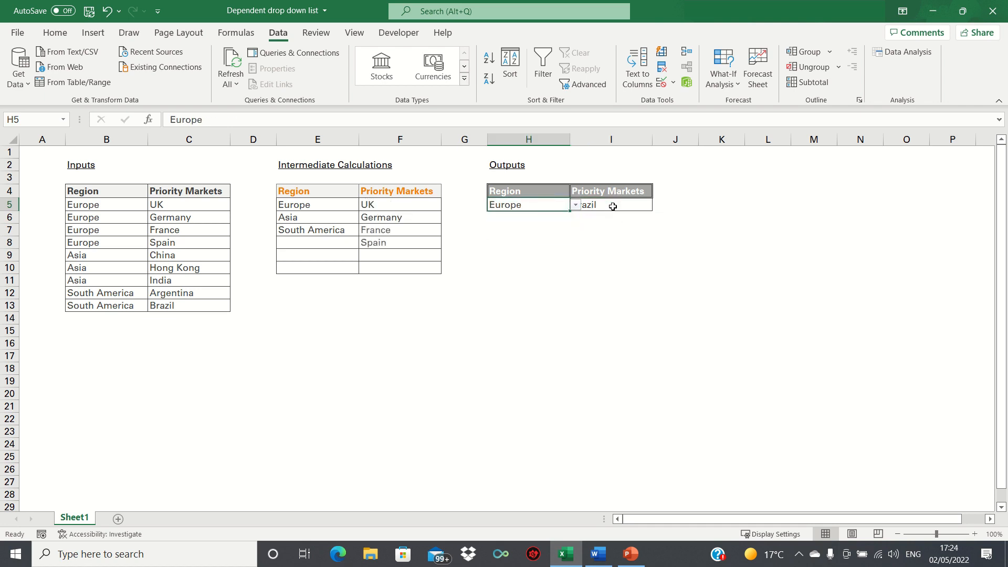
click(619, 204)
click(658, 205)
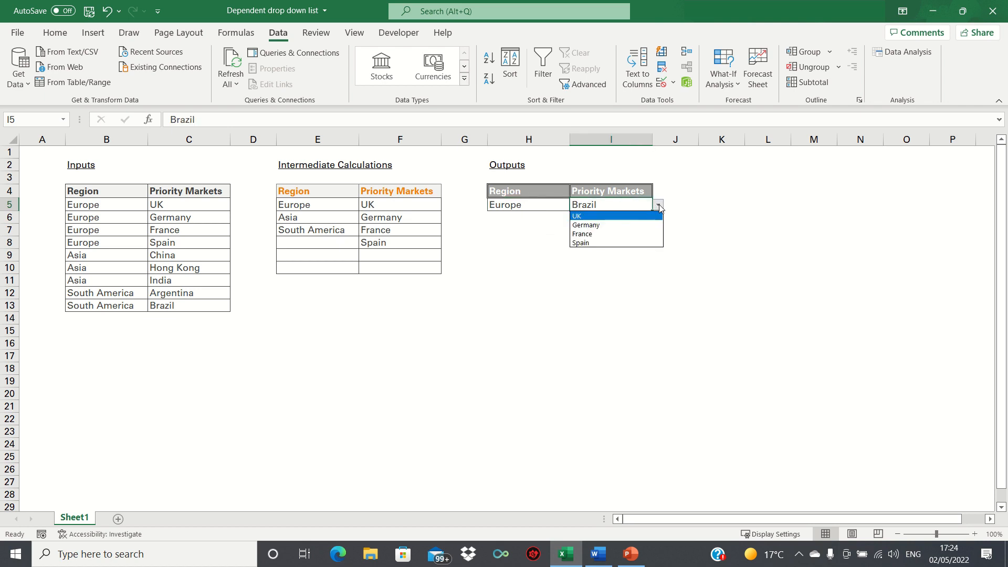
click(628, 229)
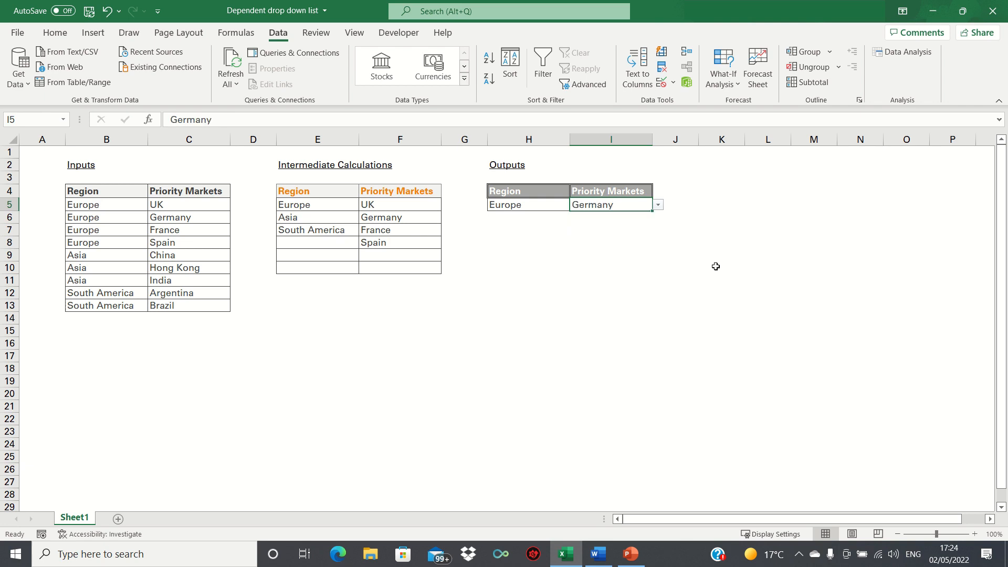